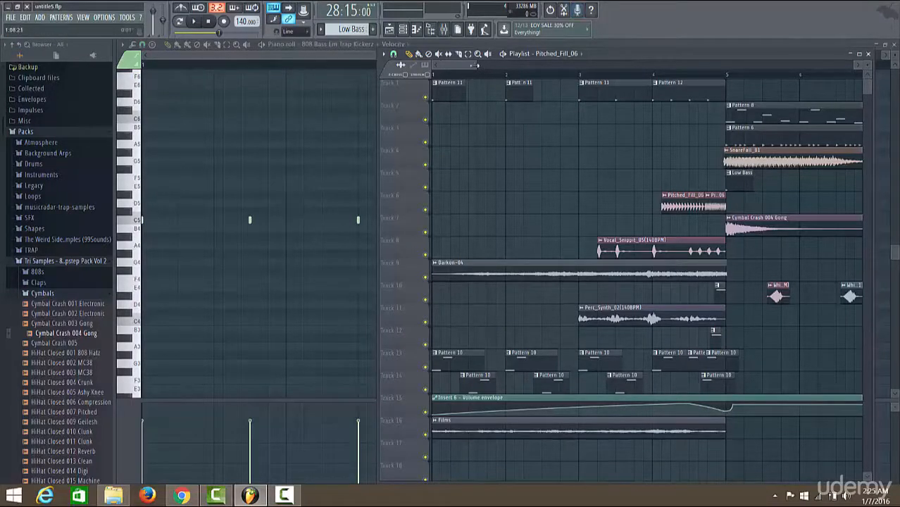
- Try slicing the Perc_Synth_02 clip on Track 11 partway through bar 4 of the playlist
scroll(514, 65, down, 5)
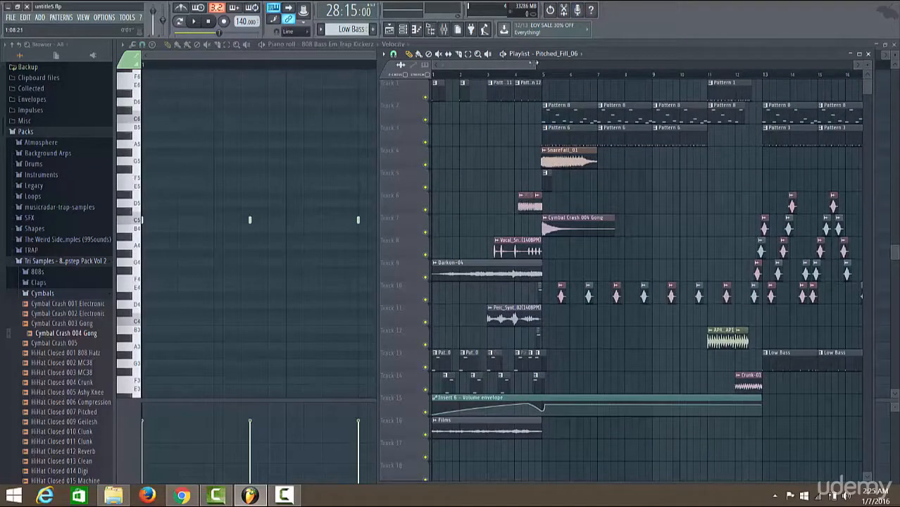
scroll(499, 65, up, 3)
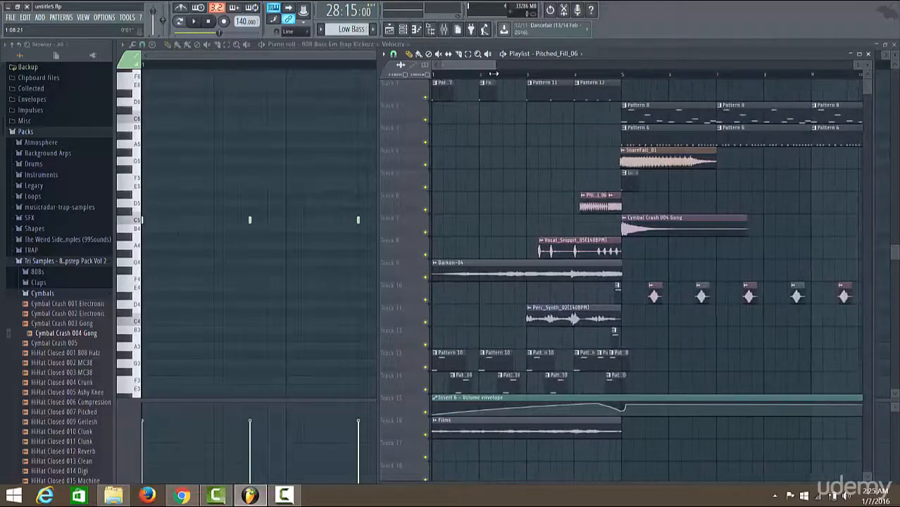
drag(468, 71, 488, 70)
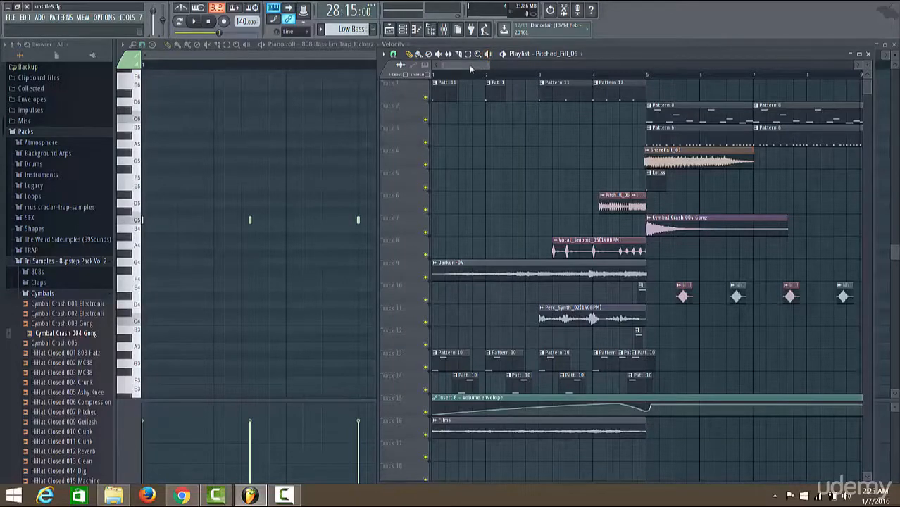
drag(468, 65, 443, 66)
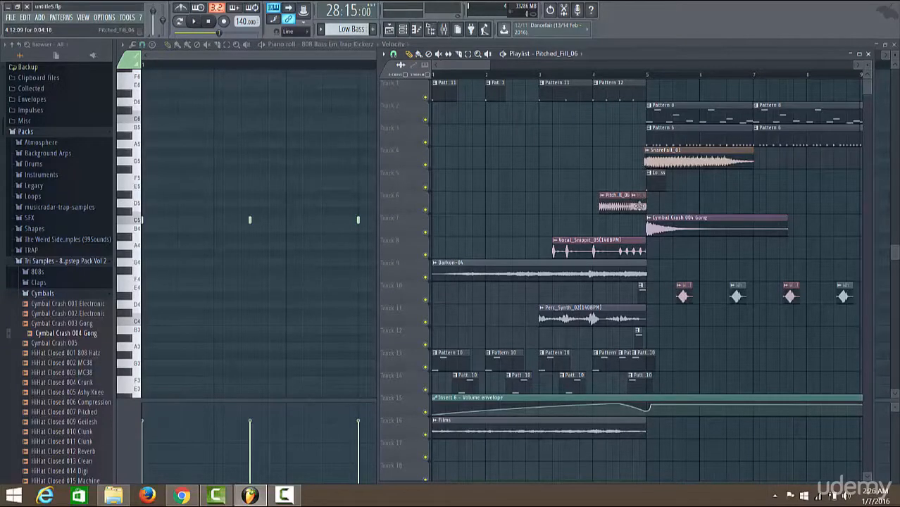
scroll(633, 204, up, 5)
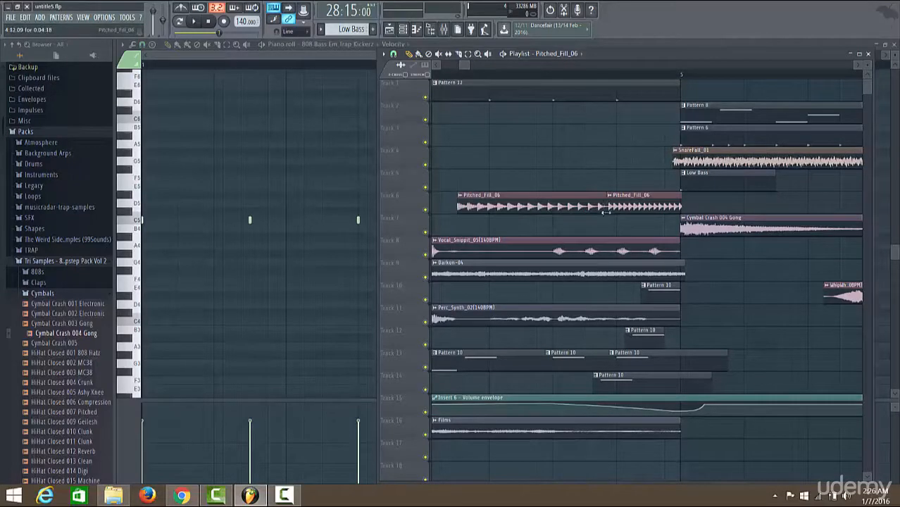
click(461, 57)
drag(616, 120, 618, 173)
drag(553, 285, 553, 340)
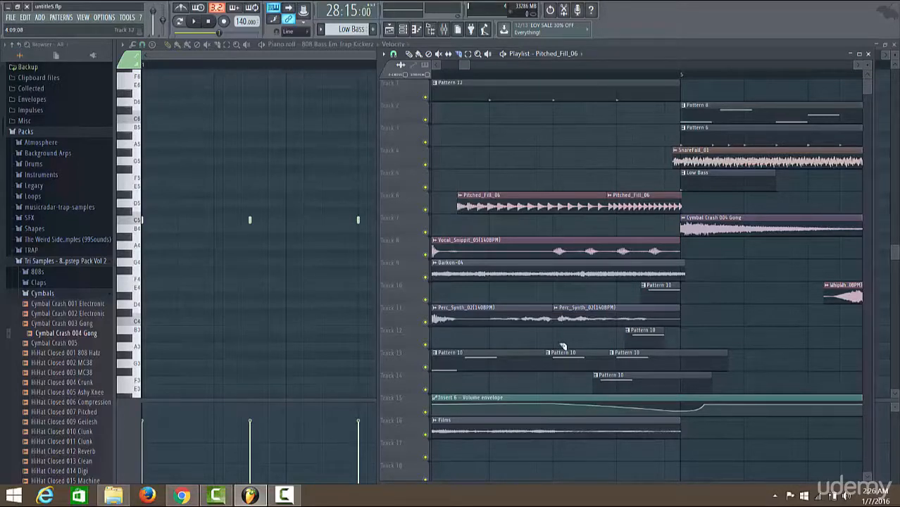
- Undo and redo the slice of the Perc_Synth_02 clip several times, ending with an undo
key(ctrl+z)
key(ctrl+z)
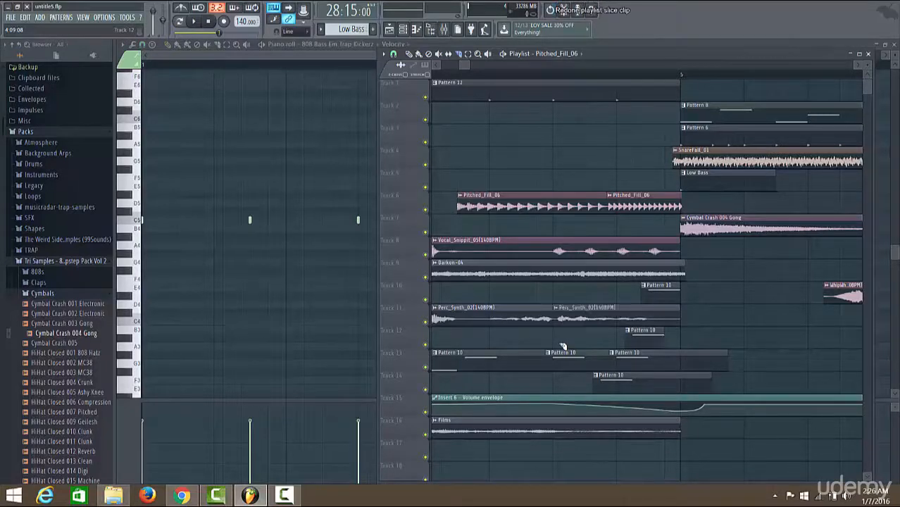
key(ctrl+z)
key(ctrl+z)
key(ctrl+z)
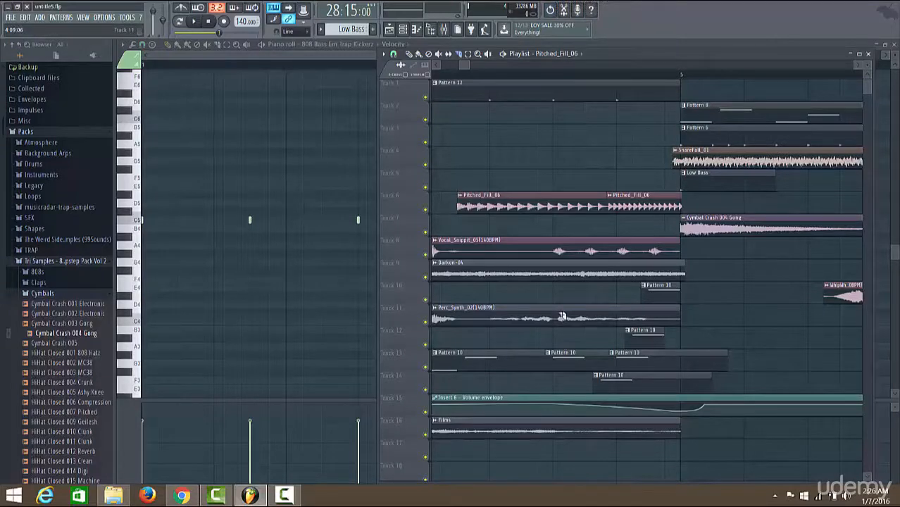
key(ctrl+z)
key(ctrl+z)
key(ctrl+z)
key(ctrl+z)
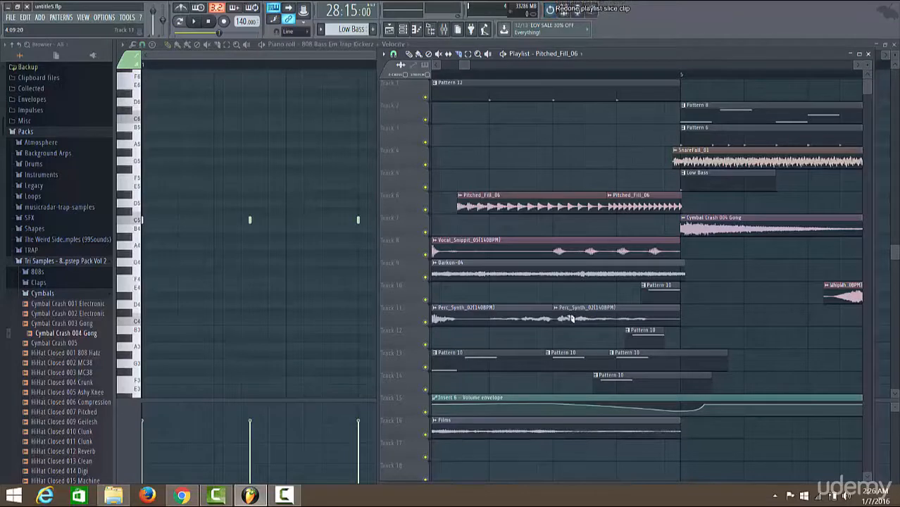
key(ctrl+z)
key(ctrl+z)
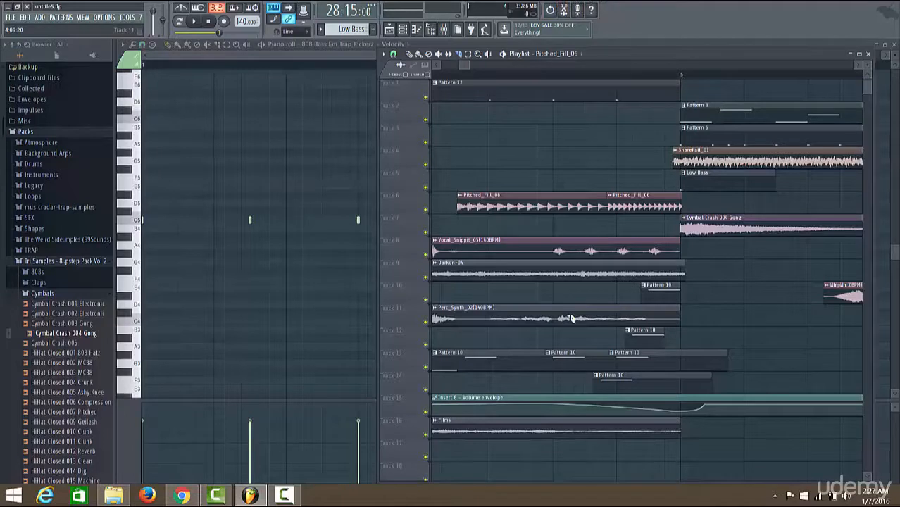
- Review the current project's edit history, patterns and effects in the browser, ending back at the history
key(ctrl+alt+z)
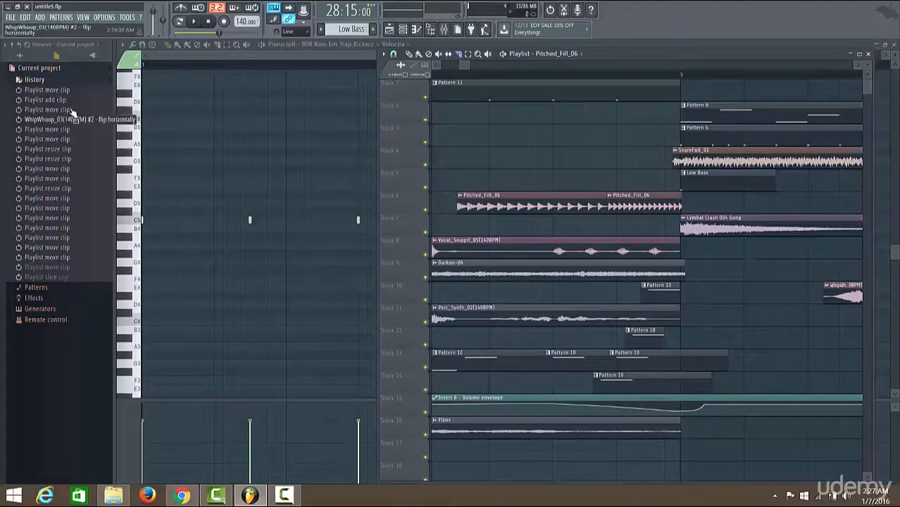
click(54, 287)
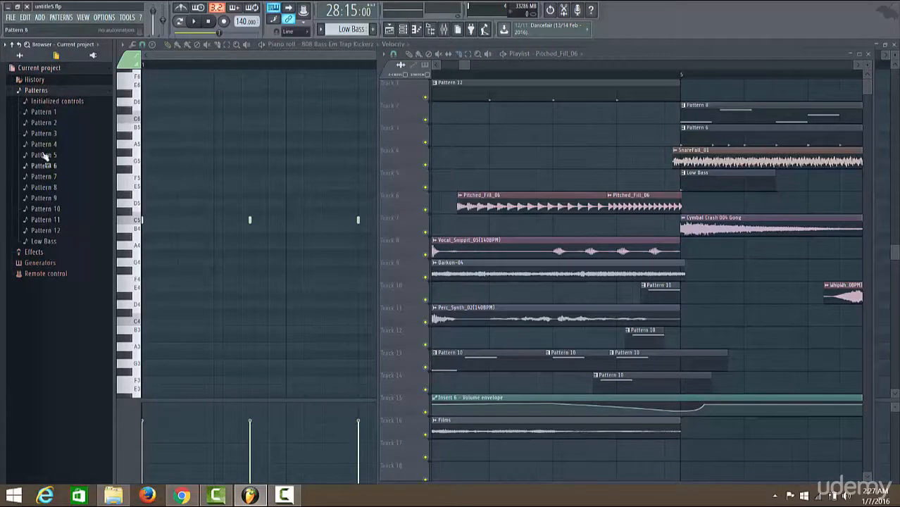
click(42, 252)
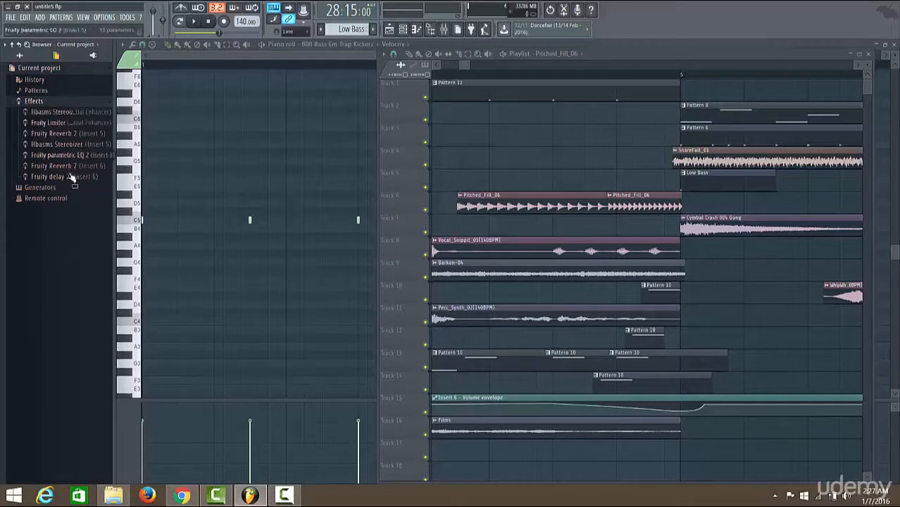
click(33, 80)
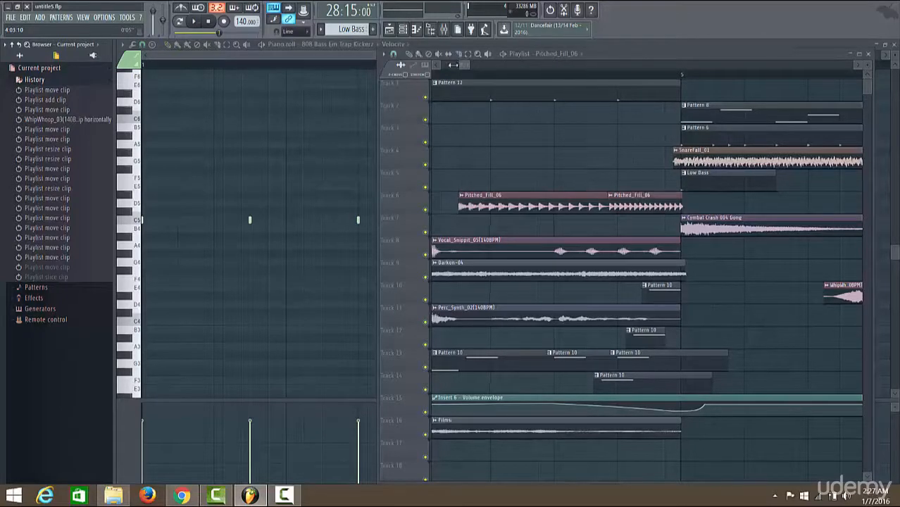
- Examine the playlist clips around bar 5 at several horizontal zoom levels
drag(462, 64, 490, 71)
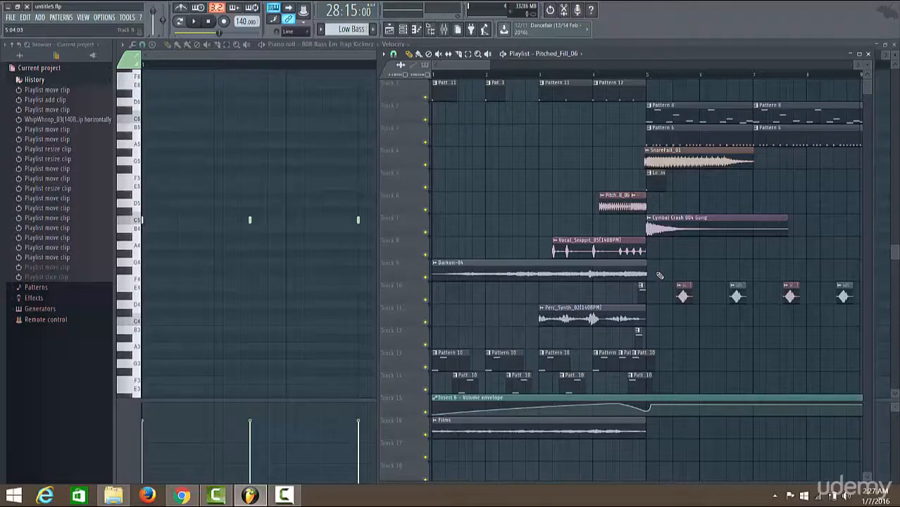
scroll(659, 275, up, 5)
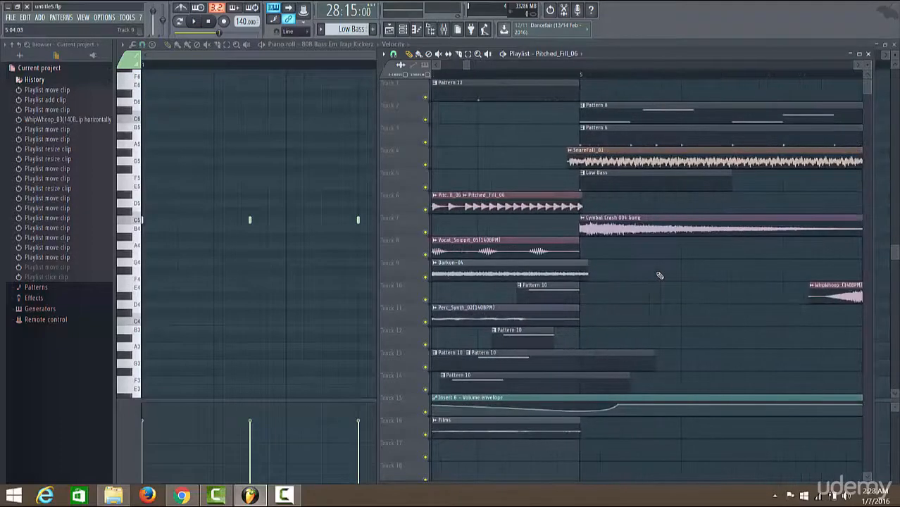
scroll(658, 283, up, 6)
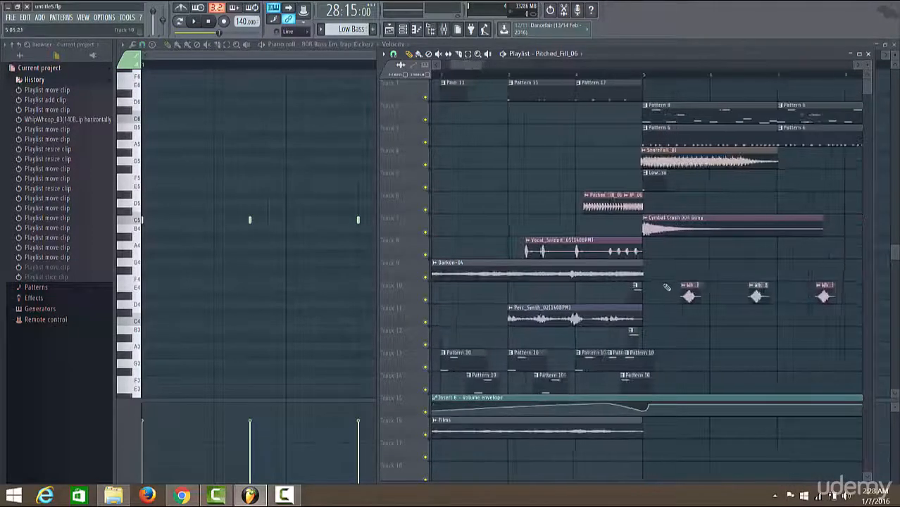
scroll(667, 279, up, 3)
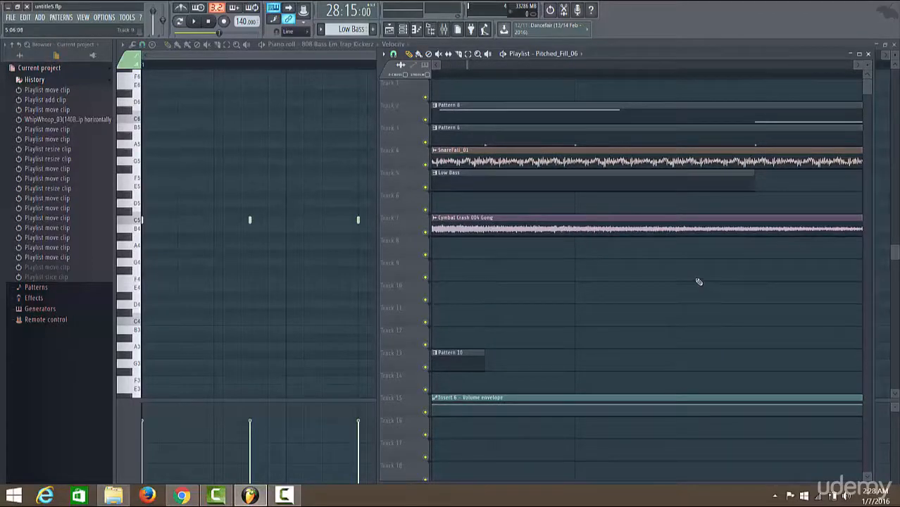
scroll(698, 282, right, 5)
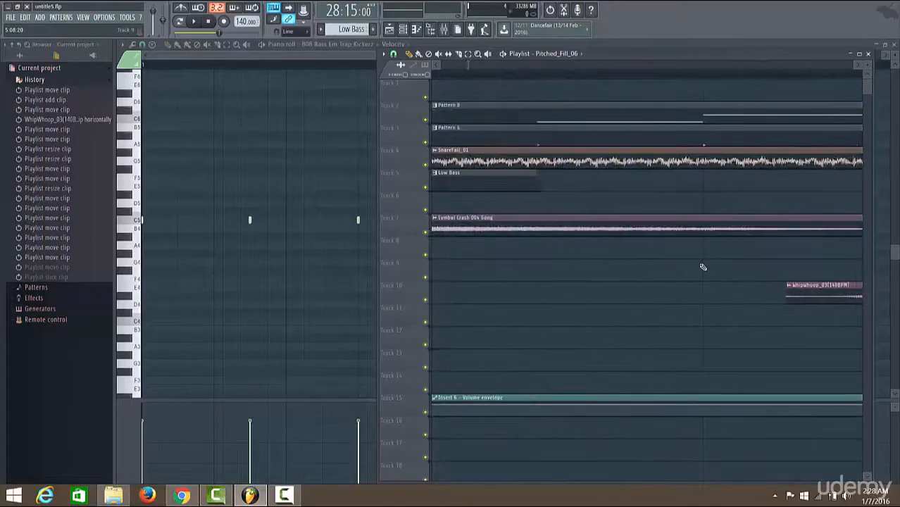
scroll(702, 267, up, 1)
scroll(704, 269, down, 3)
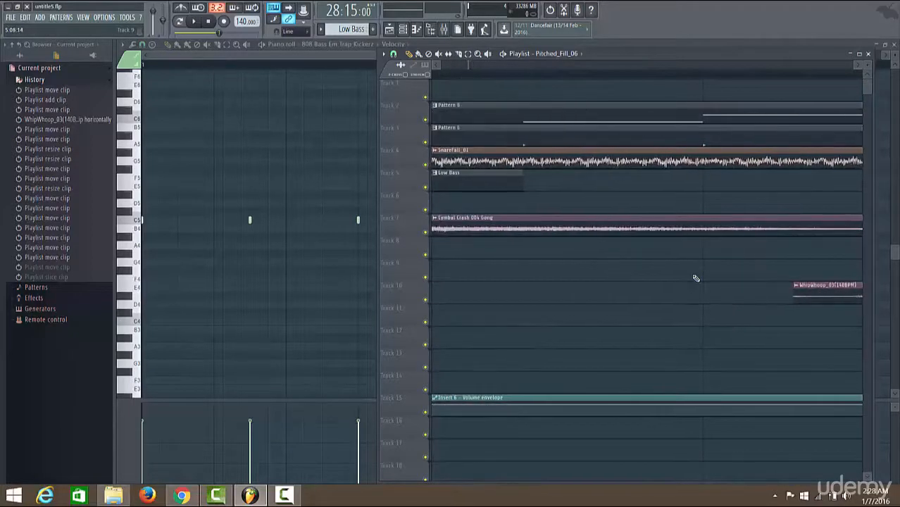
scroll(696, 278, down, 3)
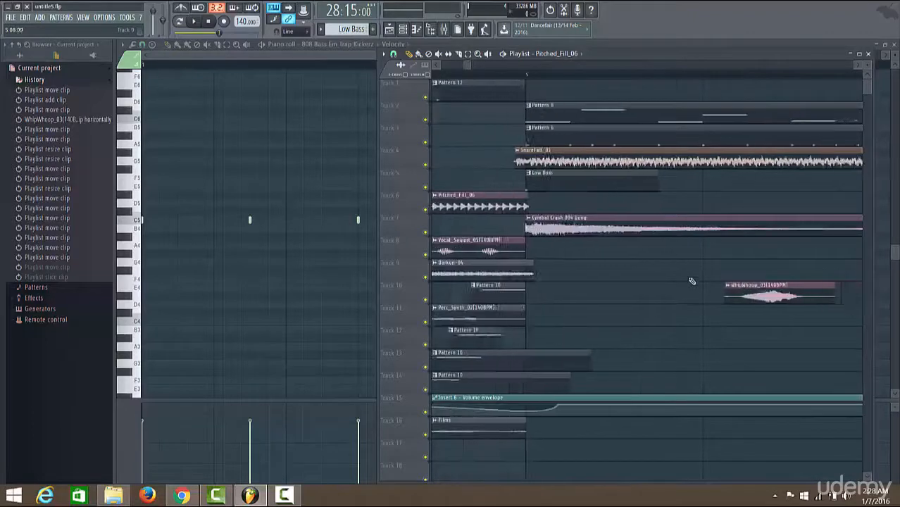
- Examine the playlist arrangement from its first track downward at different track heights and timeline zoom levels
alt+scroll(696, 279, up, 3)
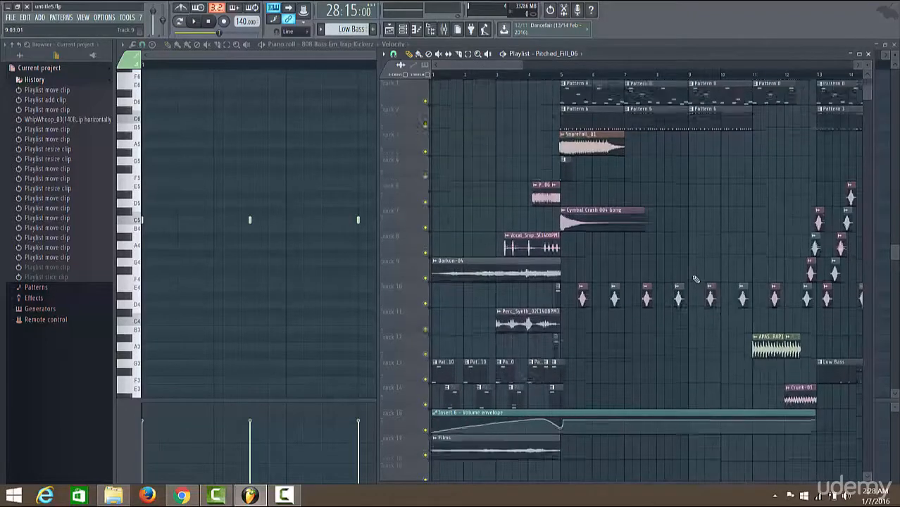
alt+scroll(696, 279, down, 3)
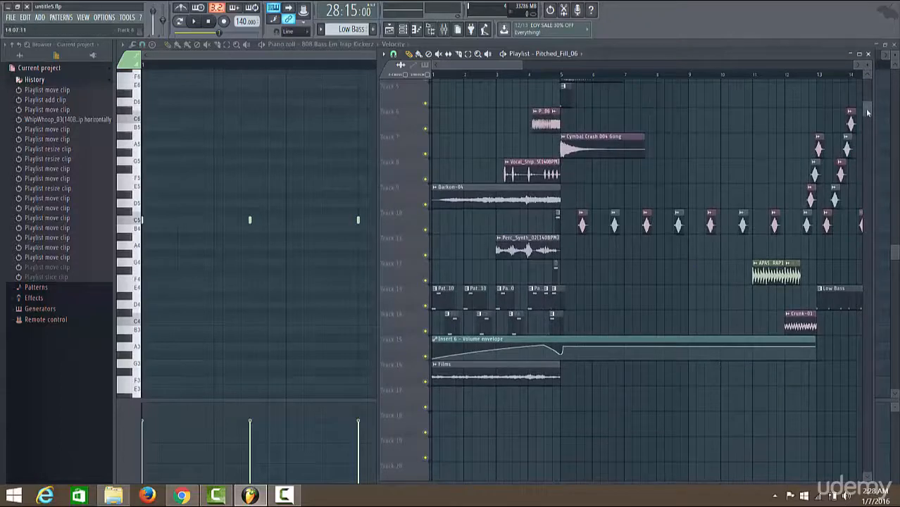
drag(867, 113, 870, 83)
alt+scroll(680, 219, up, 1)
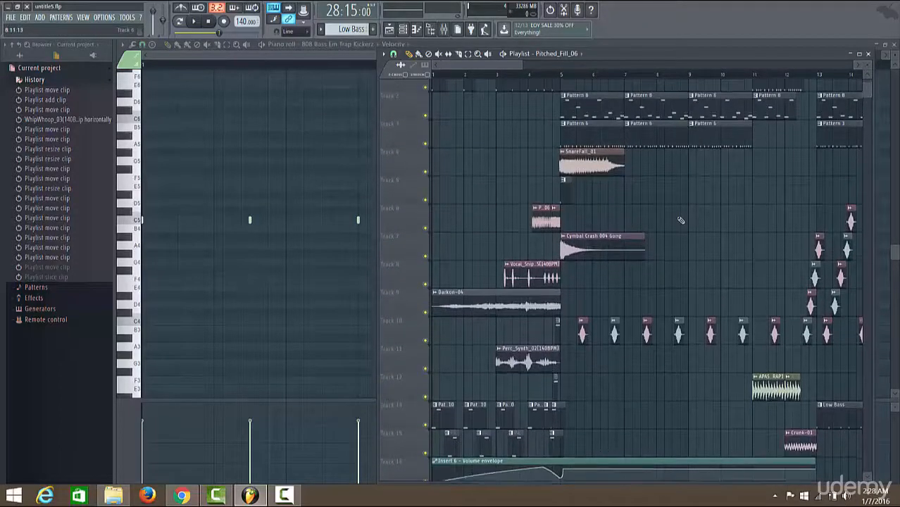
alt+scroll(681, 221, down, 2)
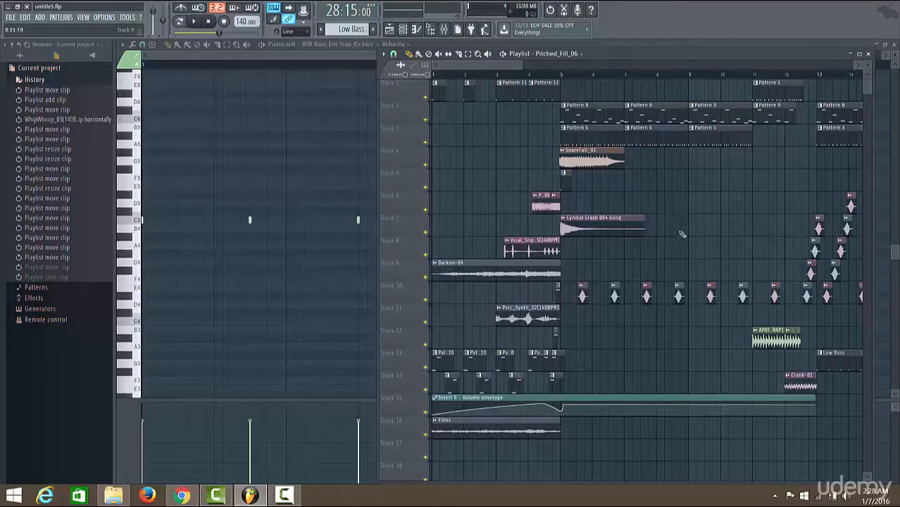
alt+scroll(697, 229, down, 3)
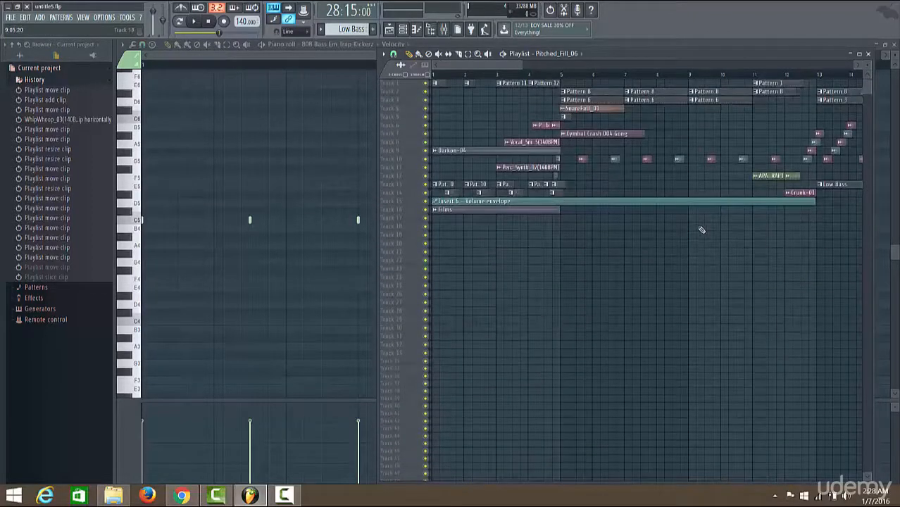
ctrl+scroll(702, 229, up, 5)
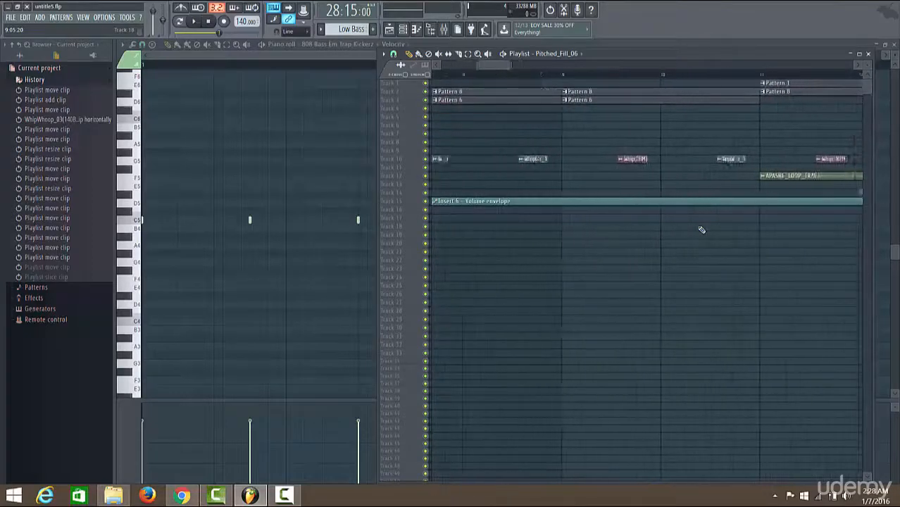
ctrl+scroll(701, 229, down, 5)
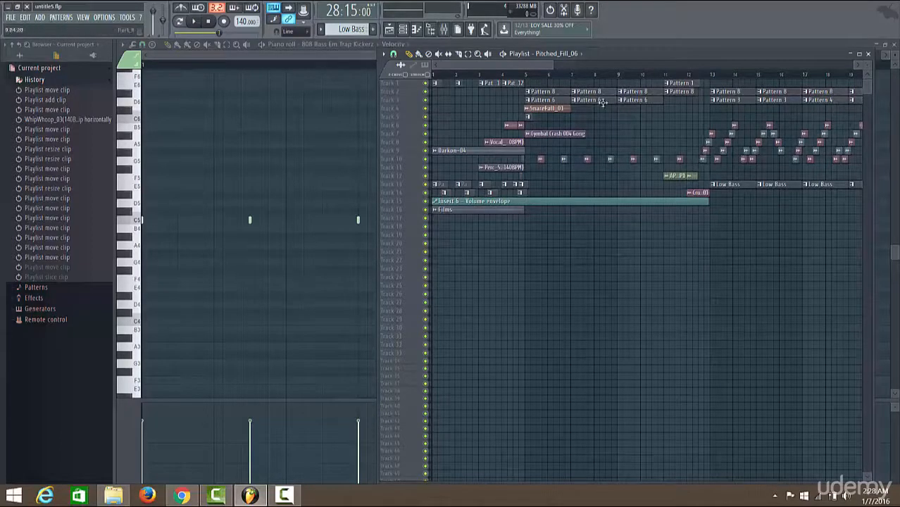
drag(540, 64, 587, 227)
scroll(686, 219, up, 4)
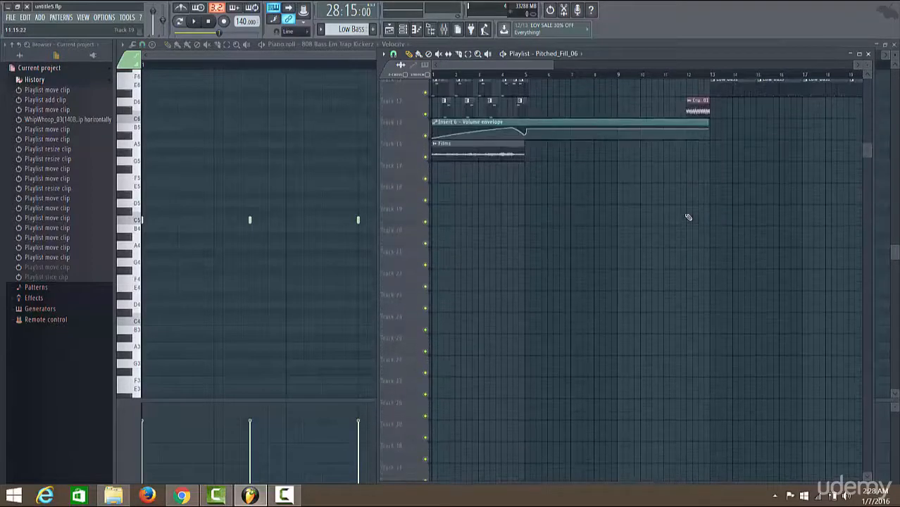
drag(867, 152, 868, 87)
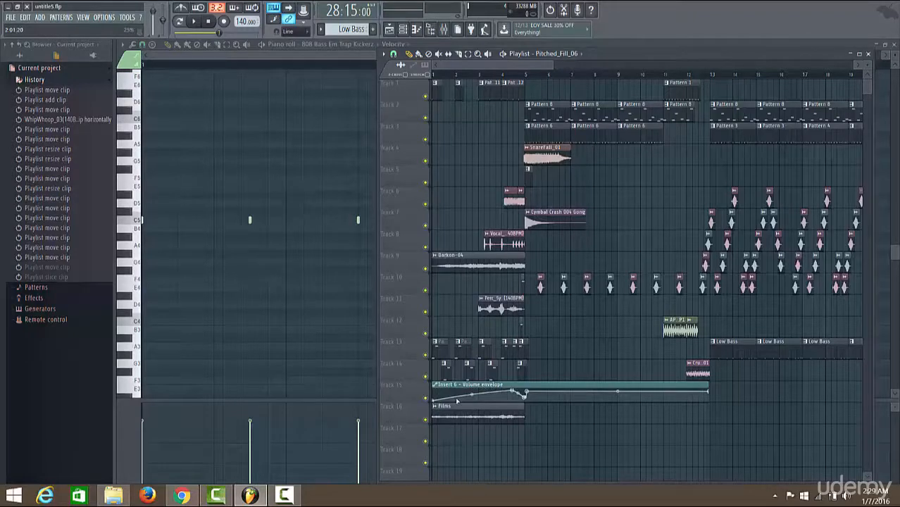
- Show the mixer in the Wide layout and move its window higher over the playlist
click(444, 30)
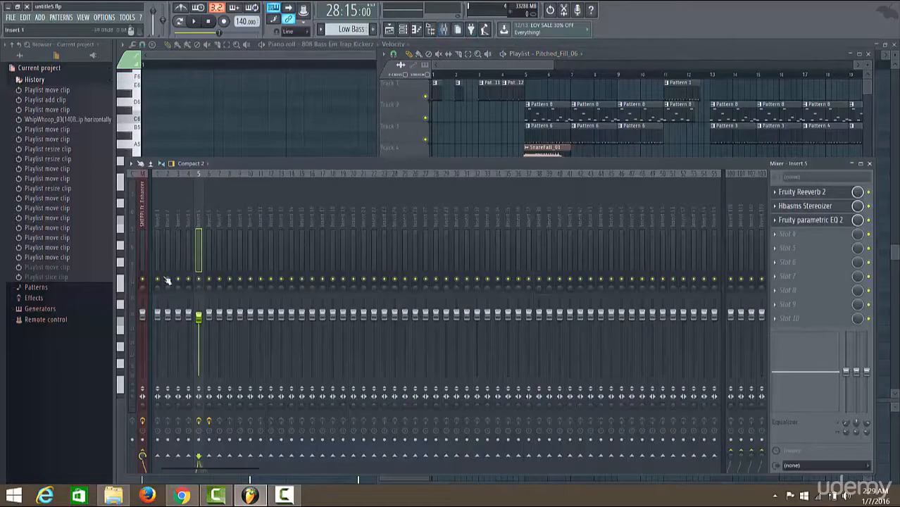
click(204, 168)
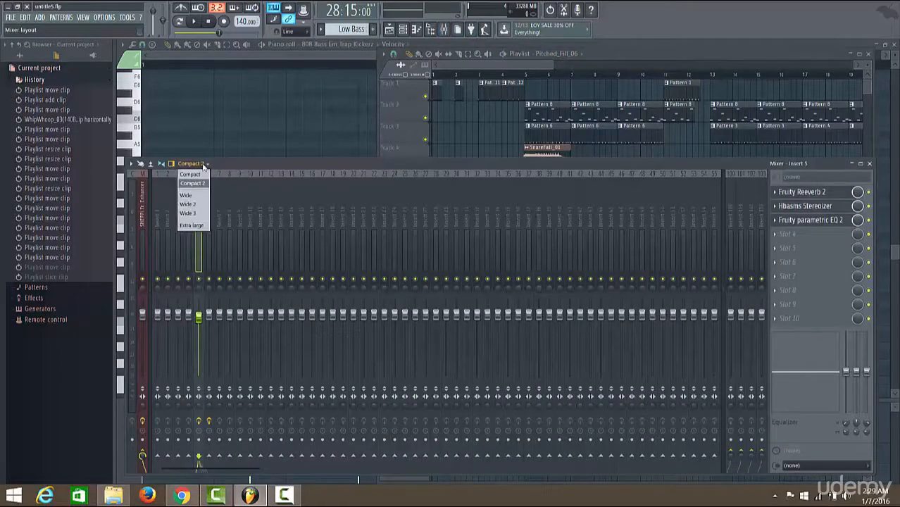
click(199, 176)
click(202, 170)
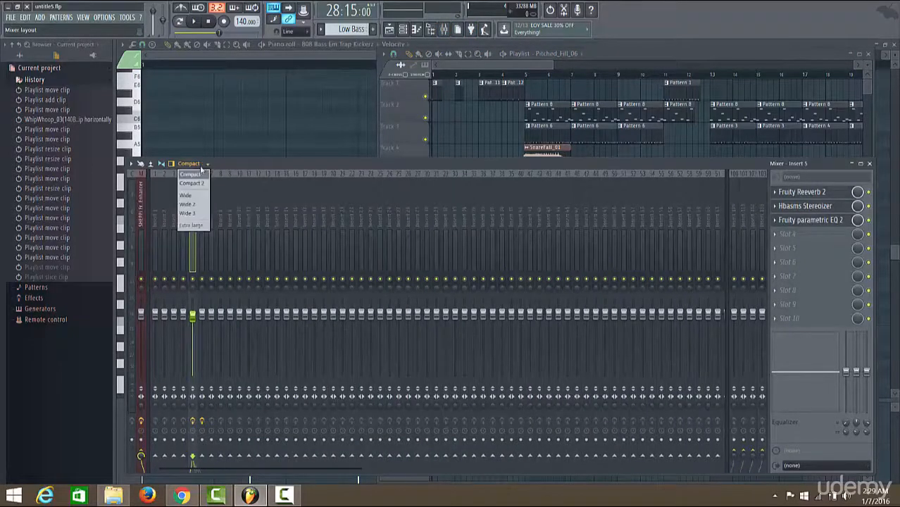
click(198, 203)
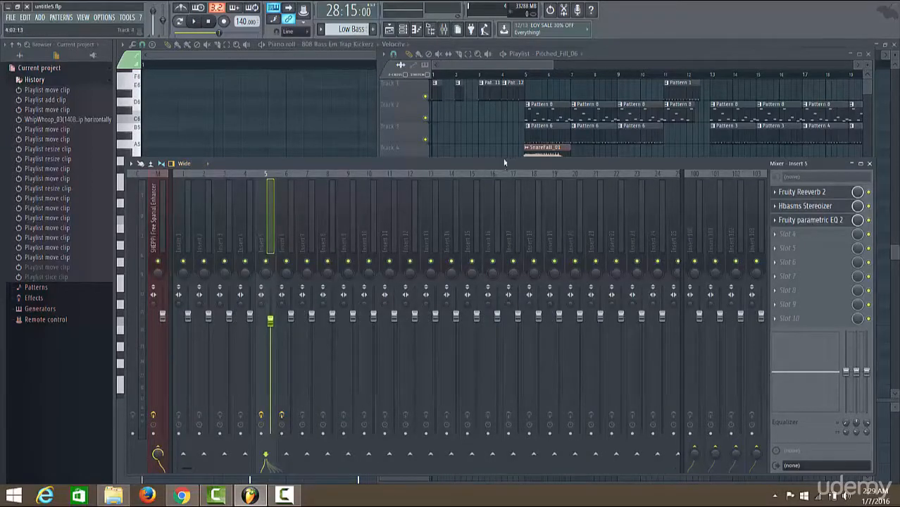
drag(504, 163, 505, 126)
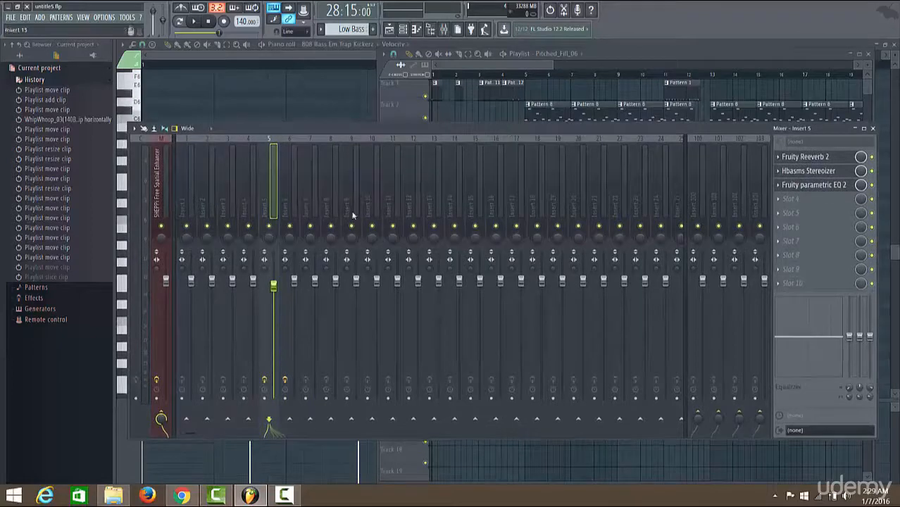
- Compare the effects on mixer inserts 6 and 5, and move the mixer window lower to uncover more of the playlist
click(295, 211)
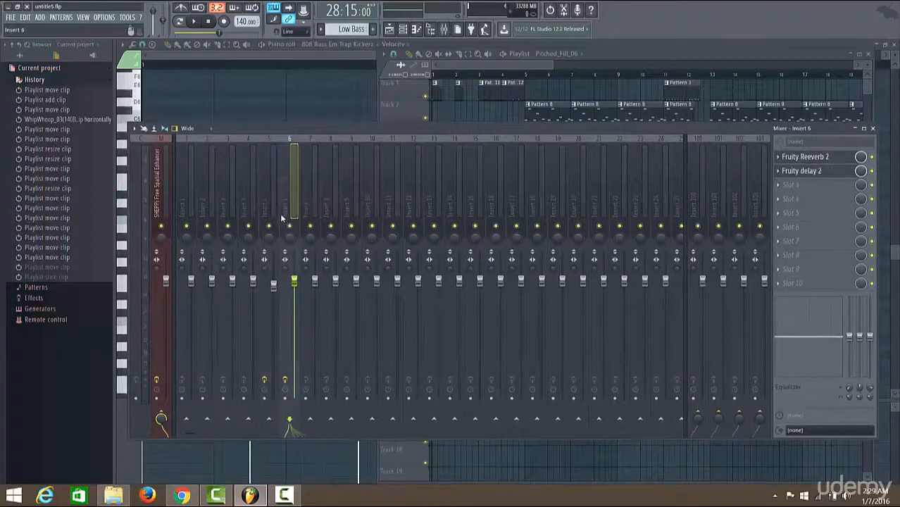
click(268, 210)
drag(507, 131, 537, 210)
- Examine the channels' target mixer track assignments in the channel rack, and return to the mixer
click(404, 29)
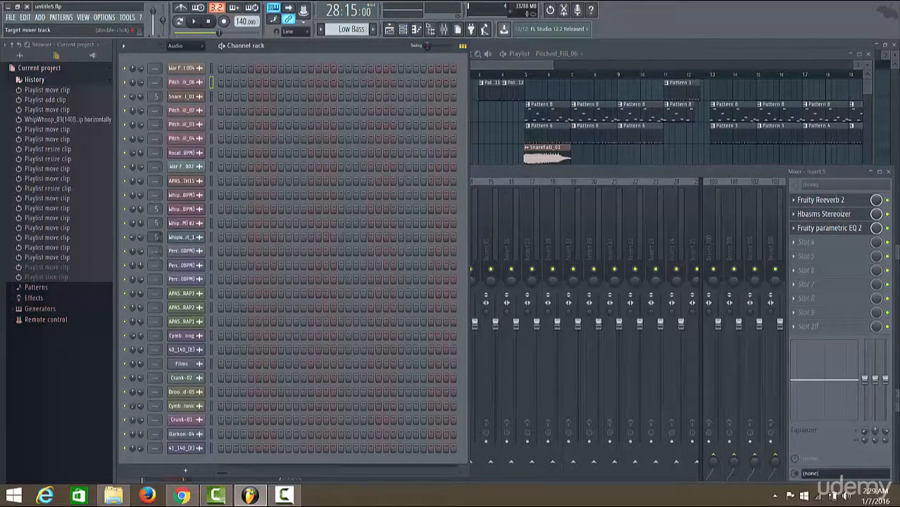
mouse_move(157, 238)
mouse_down()
mouse_move(157, 230)
mouse_move(157, 239)
mouse_up()
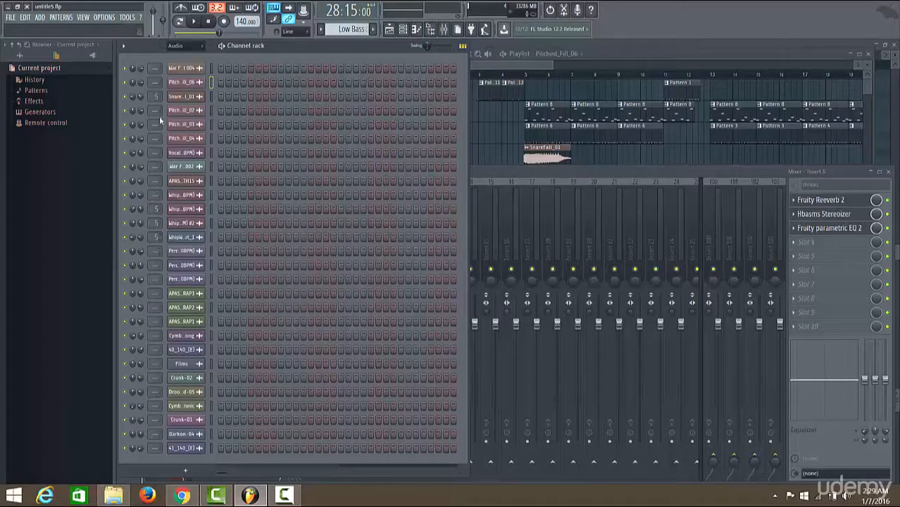
click(613, 169)
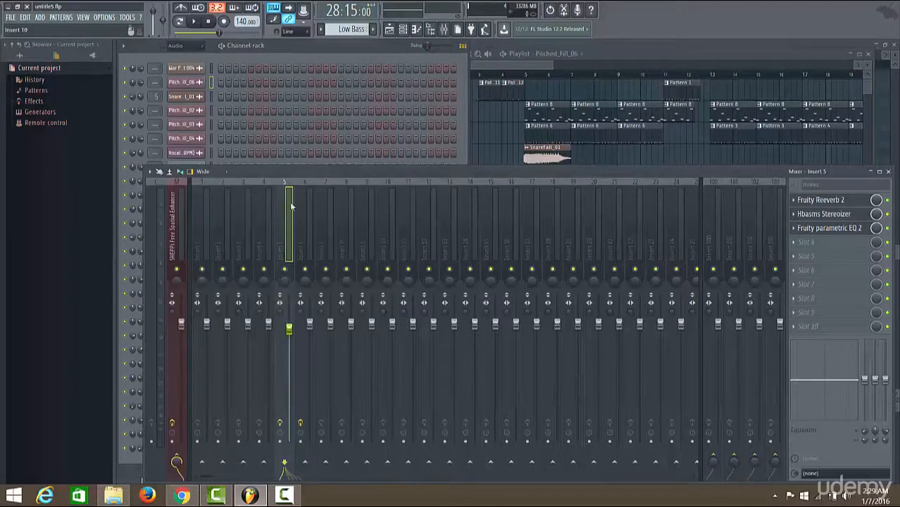
- Review the Hbasms Stereoizer settings on mixer insert 5, close them, and open its Fruity parametric EQ 2
click(433, 231)
click(288, 224)
click(843, 215)
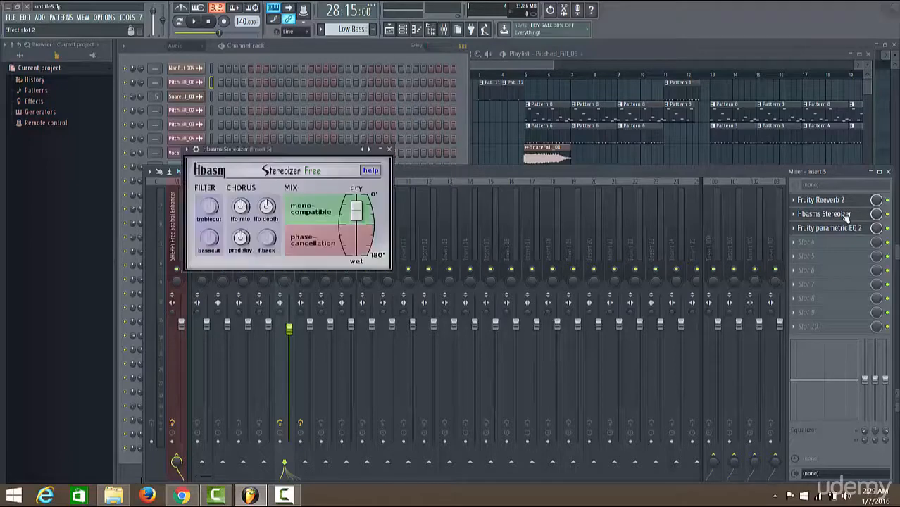
click(389, 150)
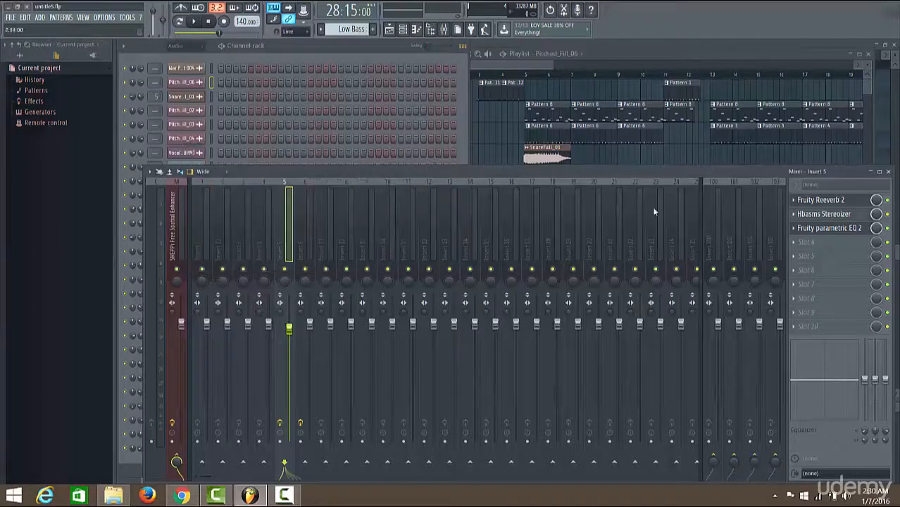
click(837, 232)
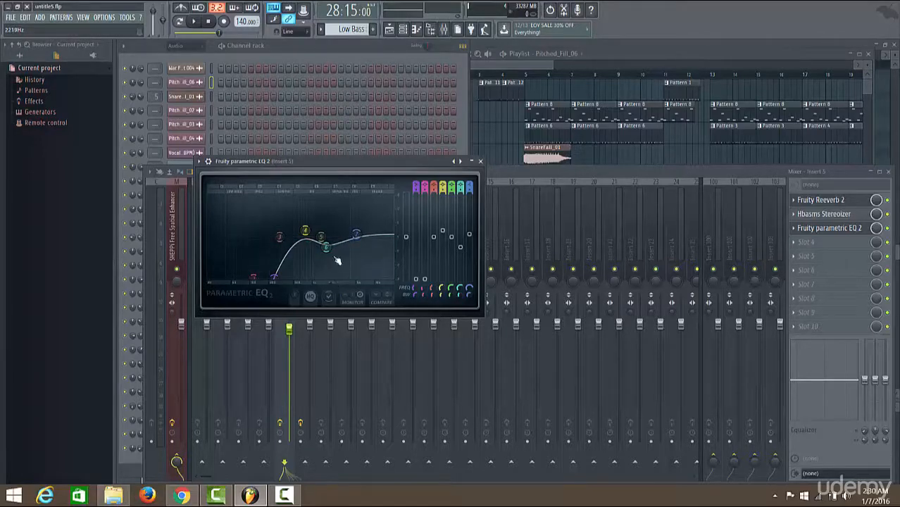
mouse_move(335, 250)
mouse_down()
mouse_move(317, 245)
mouse_move(345, 237)
mouse_move(328, 247)
mouse_move(340, 252)
mouse_up()
- Play the playlist arrangement from late in bar 4, following the playhead to about bar 15, and stop playback
click(695, 168)
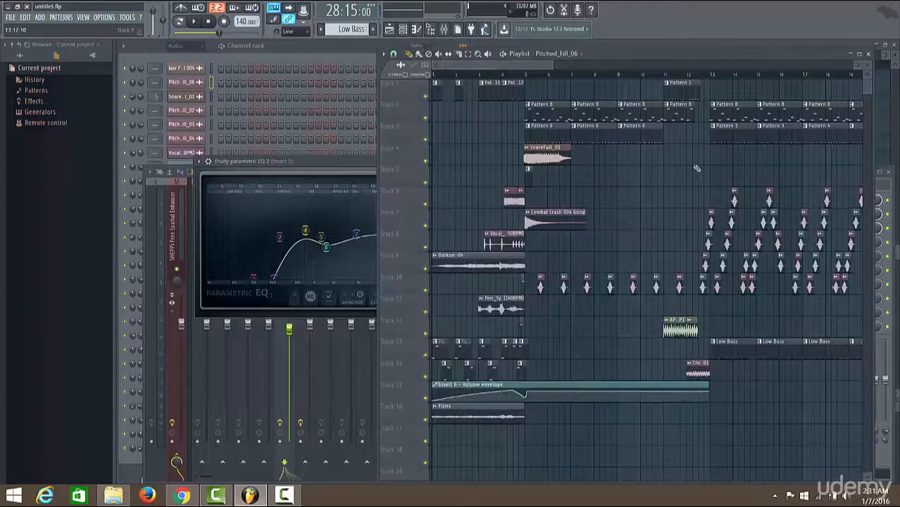
click(522, 76)
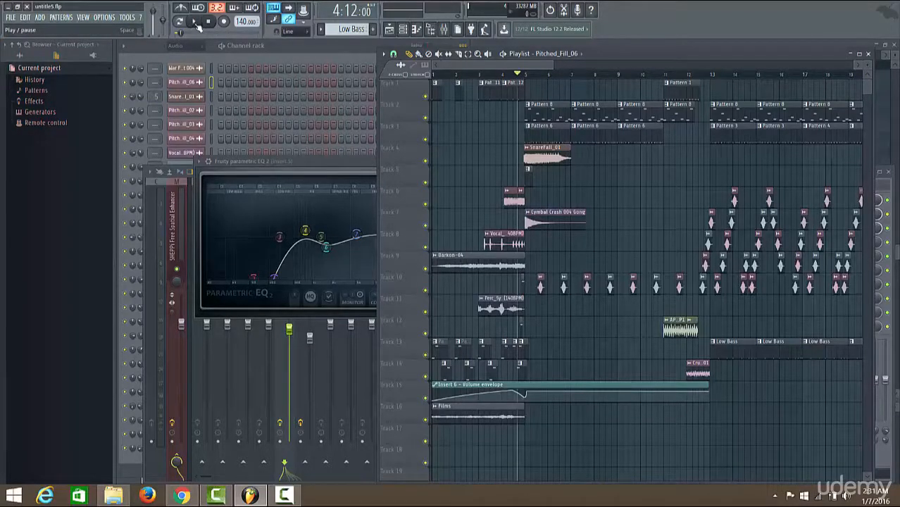
click(197, 22)
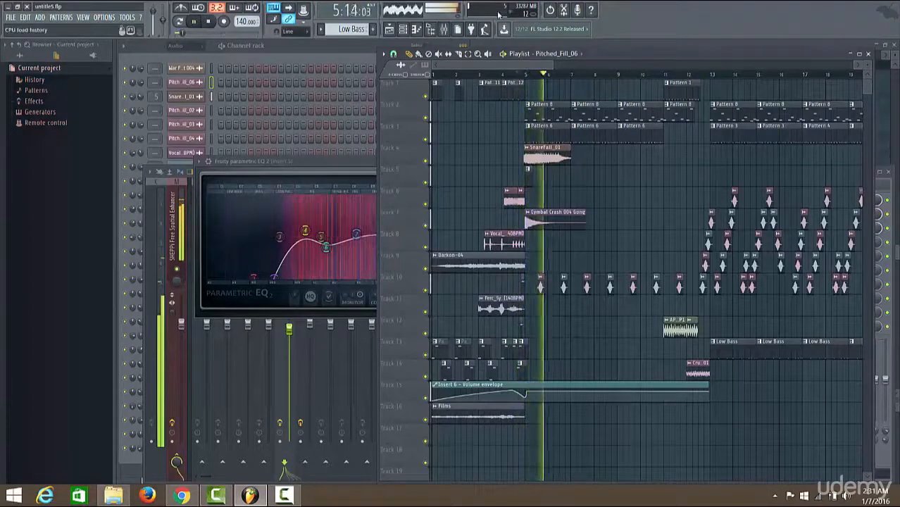
drag(505, 65, 516, 73)
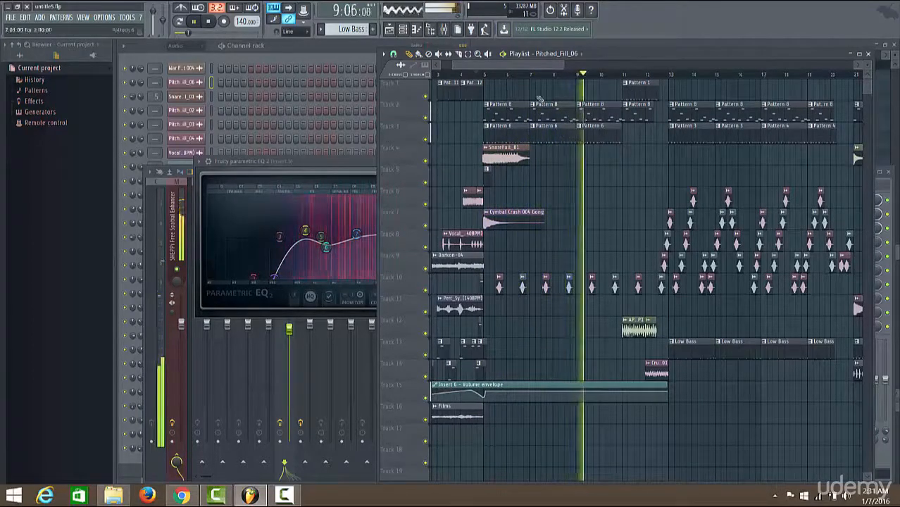
drag(509, 65, 524, 70)
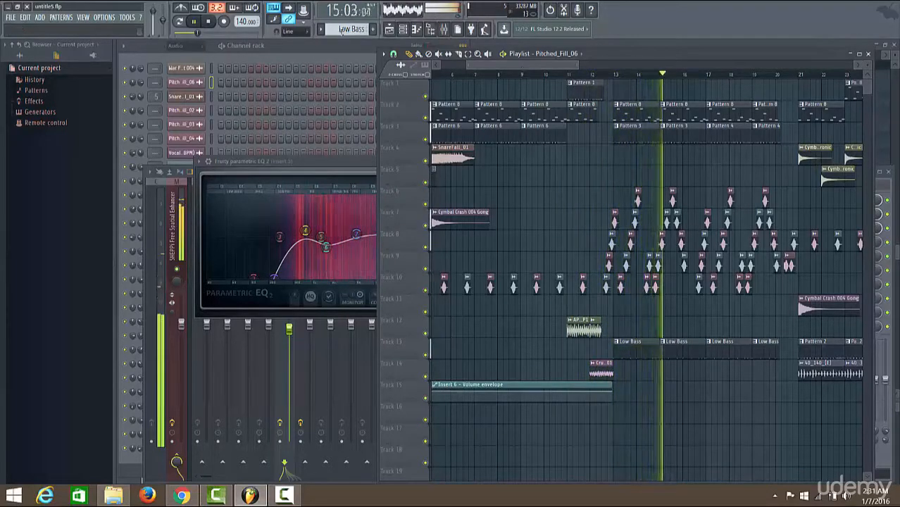
click(210, 22)
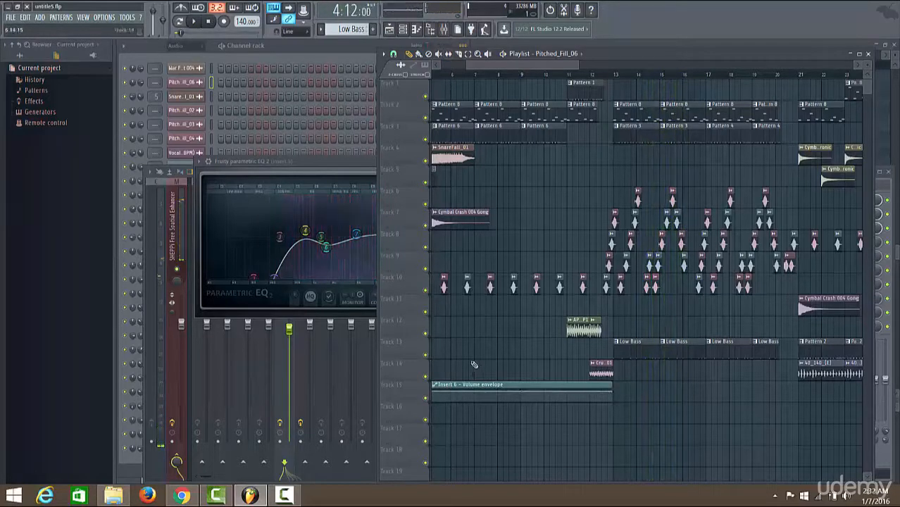
- Show the whole arrangement from bar 1 to about bar 57 in the playlist
drag(528, 64, 480, 63)
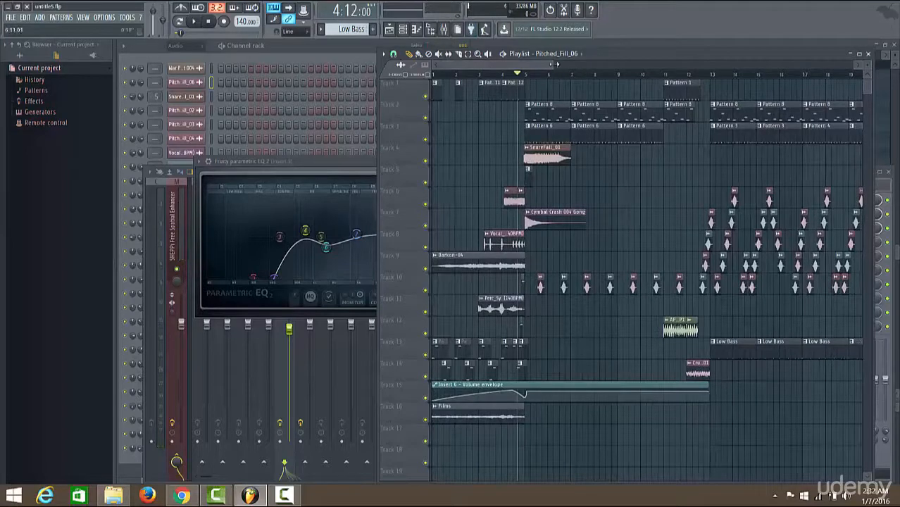
drag(547, 64, 789, 88)
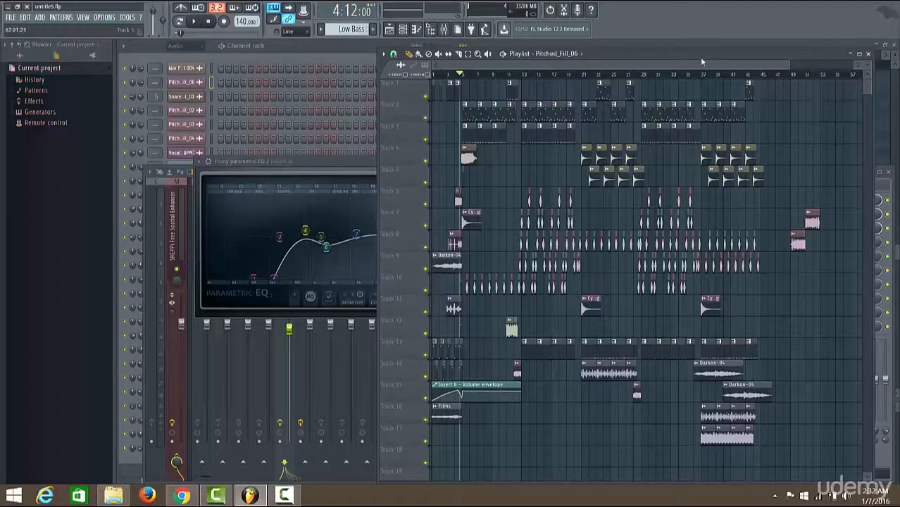
drag(701, 67, 644, 71)
- Raise band 4 slightly in insert 5's parametric EQ, adjust band 1's width, and raise band 1's frequency
click(356, 163)
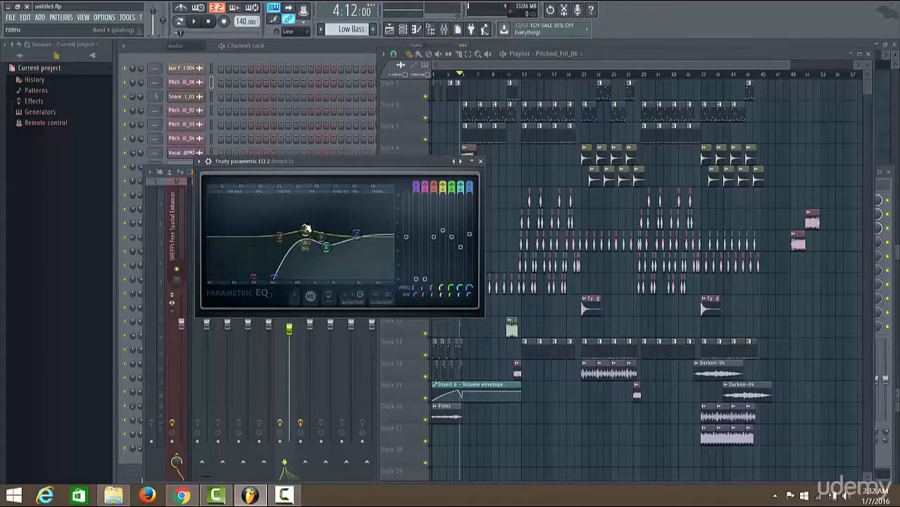
drag(305, 231, 306, 228)
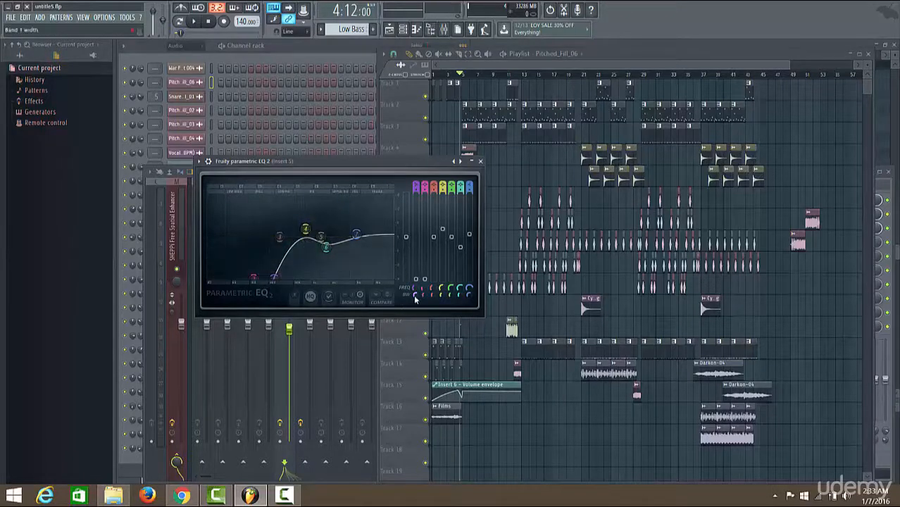
drag(415, 295, 416, 323)
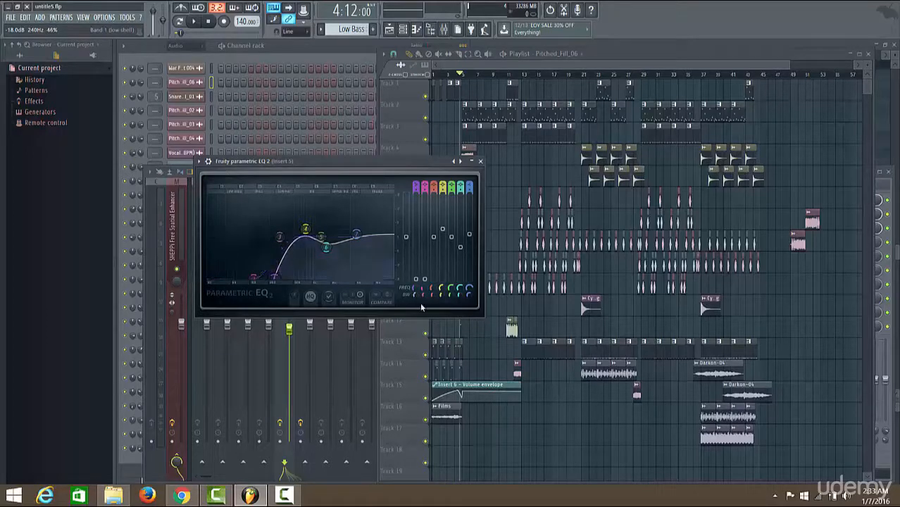
mouse_move(414, 289)
mouse_down()
mouse_move(414, 305)
mouse_move(413, 292)
mouse_up()
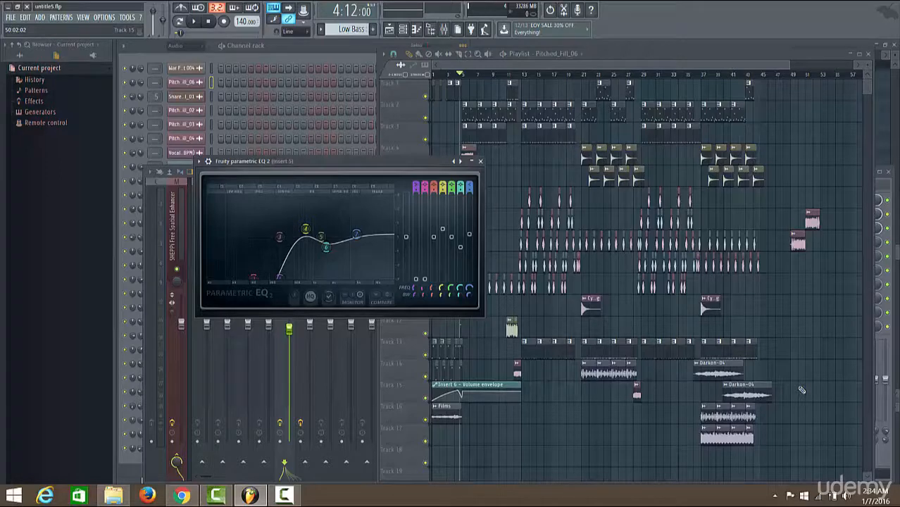
- Bring the channel rack in front of the EQ and mixer windows
click(294, 48)
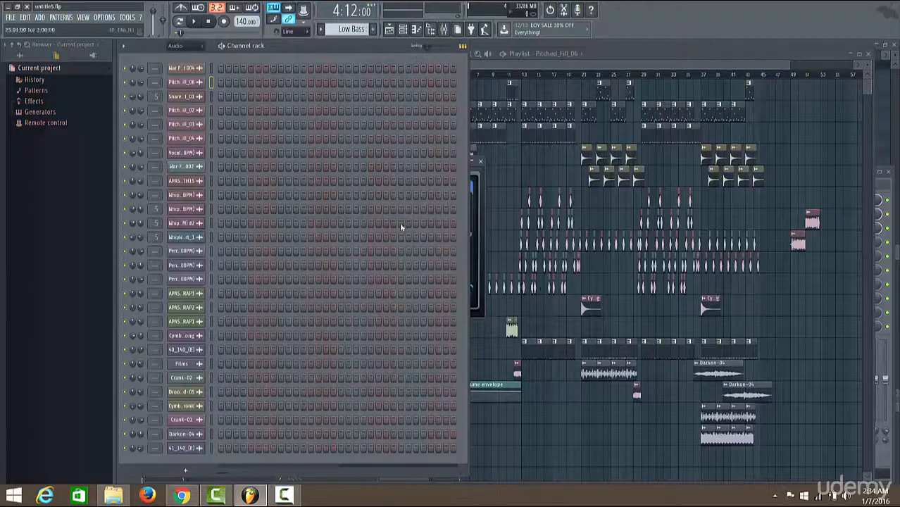